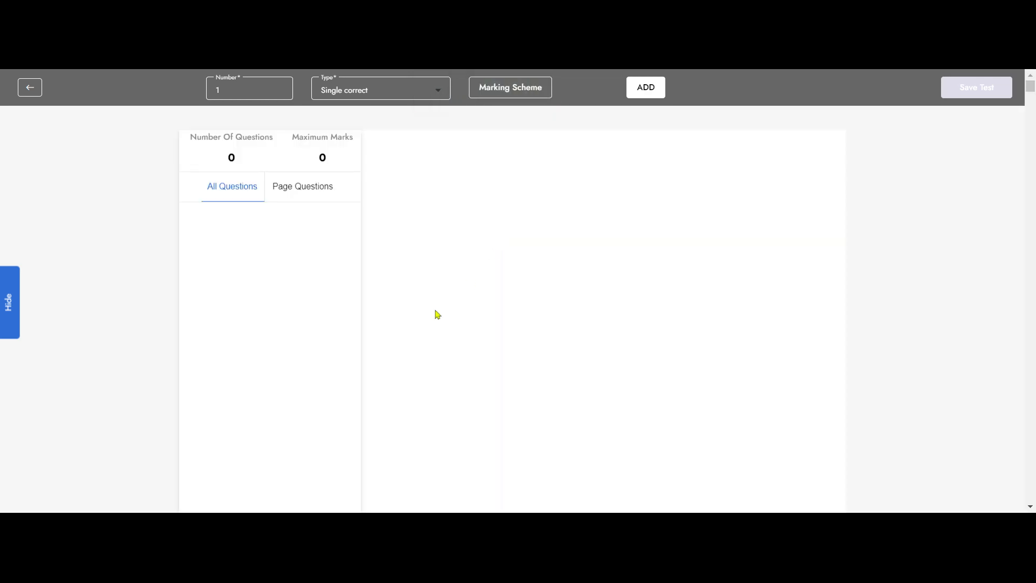
# - Set the marking scheme for the single-correct question 1 to 2 for a correct and -1 for an incorrect answer
pyautogui.scroll(-3, 608, 305)
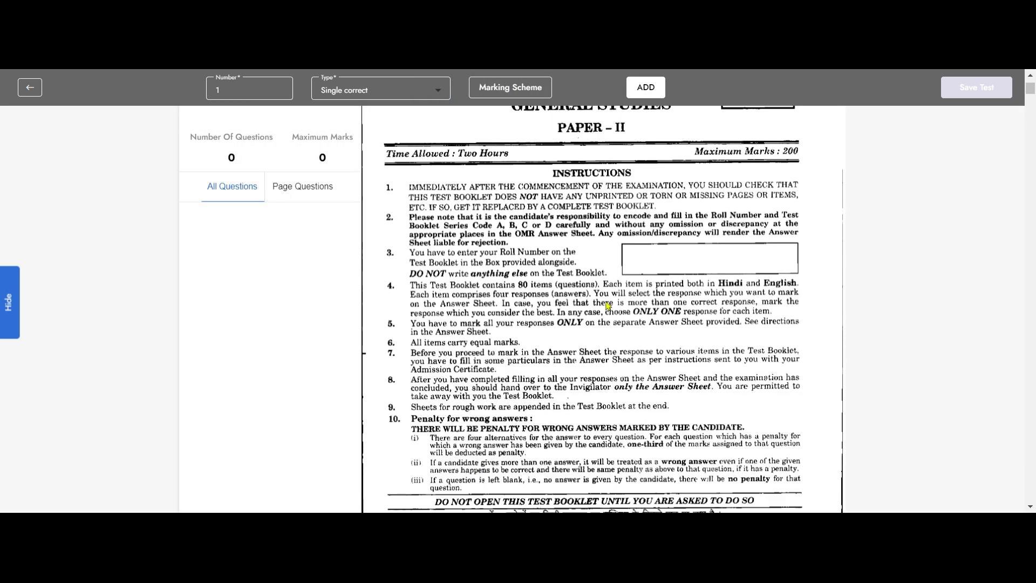
pyautogui.scroll(-3, 608, 305)
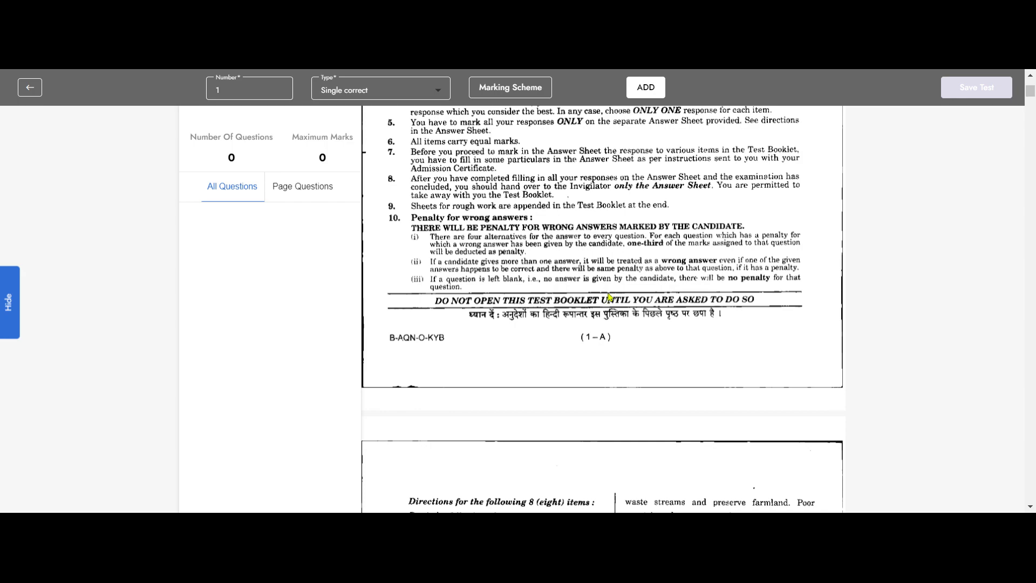
pyautogui.scroll(-8, 608, 296)
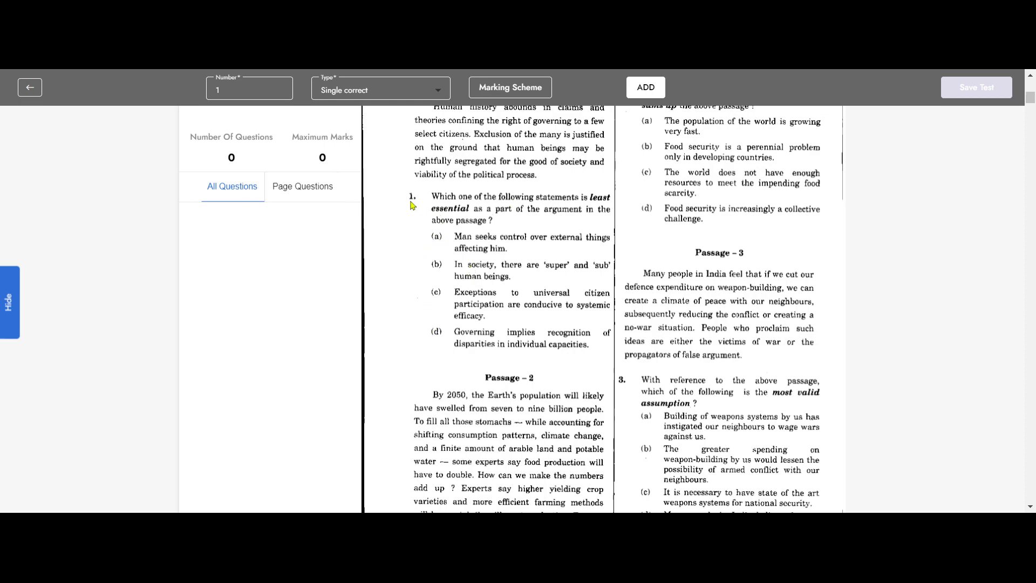
pyautogui.click(367, 92)
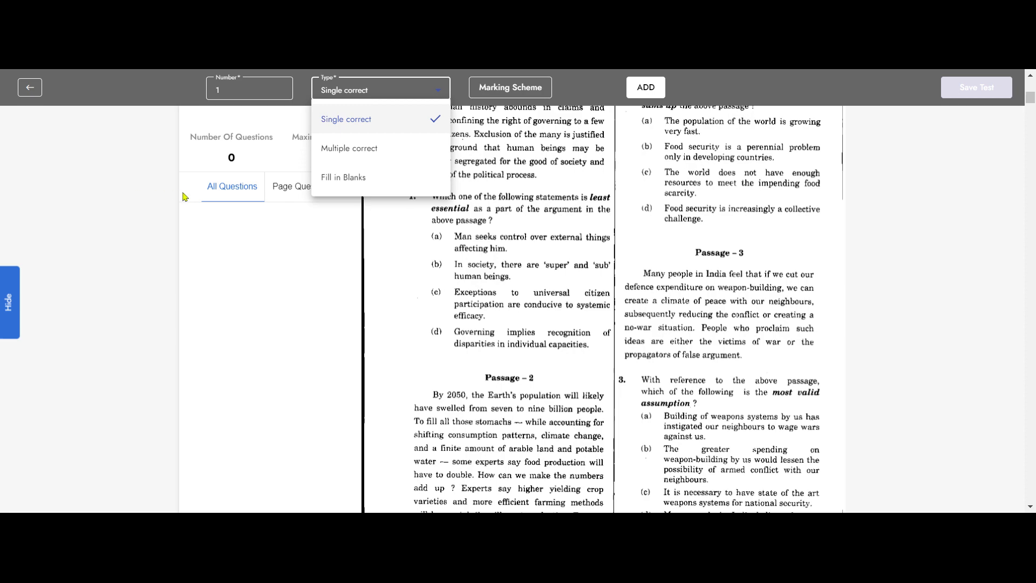
pyautogui.click(519, 130)
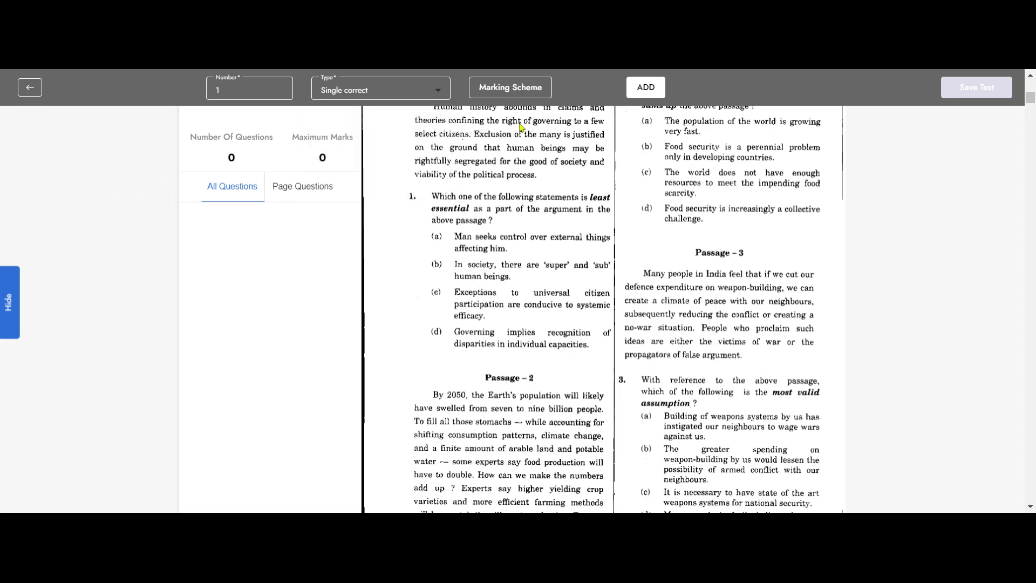
pyautogui.click(528, 89)
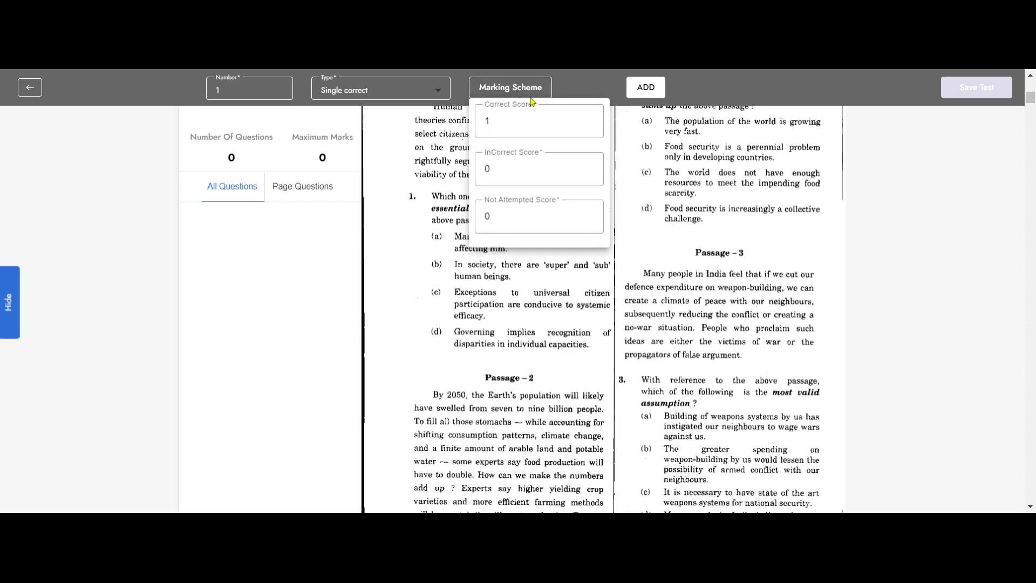
pyautogui.click(589, 118)
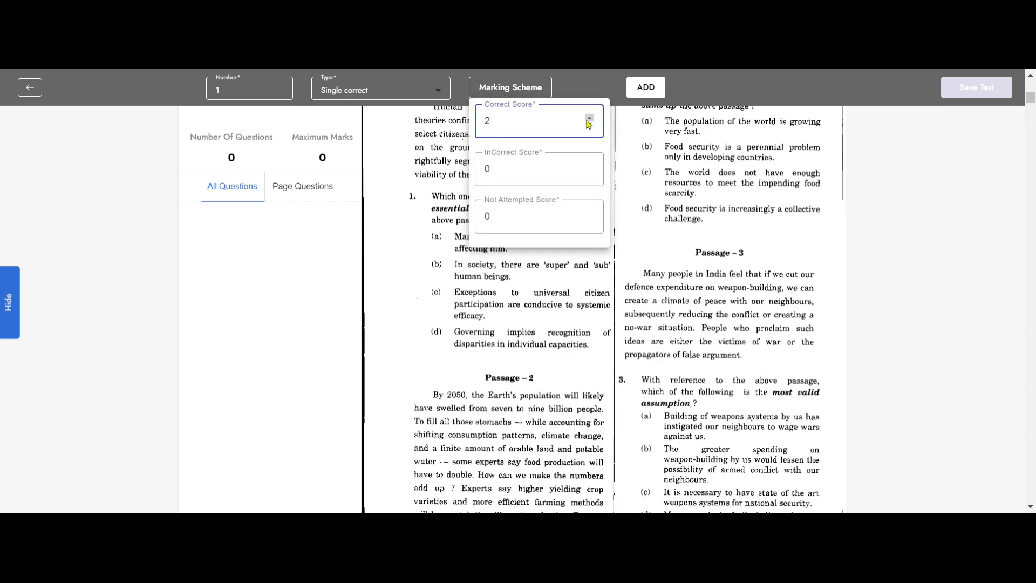
pyautogui.click(589, 172)
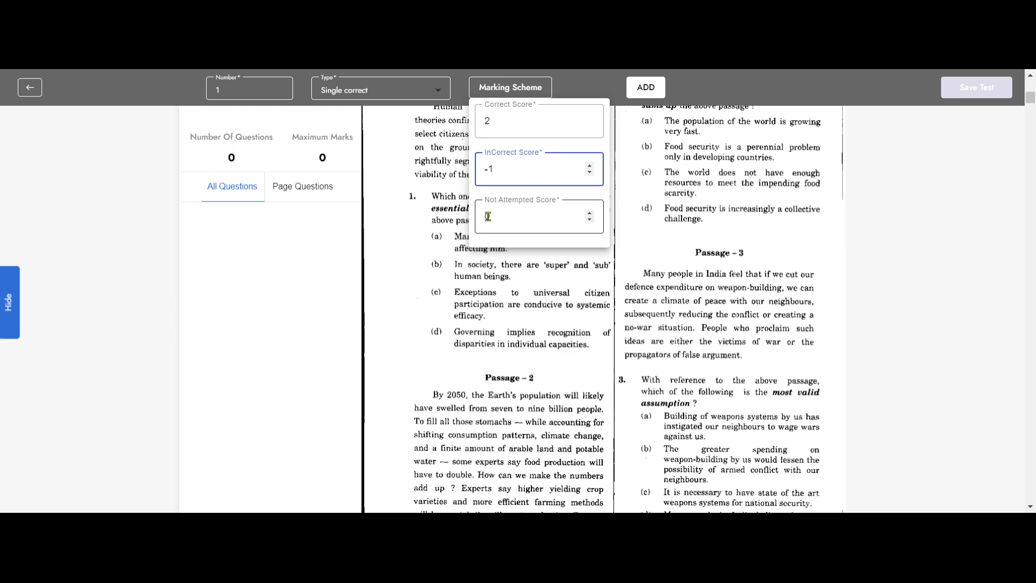
pyautogui.click(401, 229)
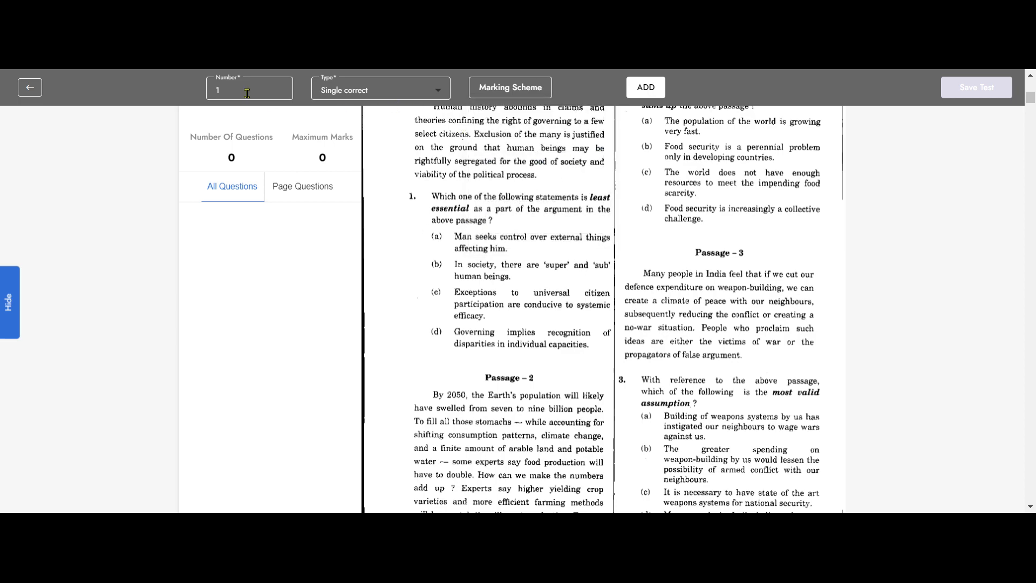
# - Add question 1 with answer markers on options (a) to (d), set (c) as correct, save it and review its details
pyautogui.click(646, 88)
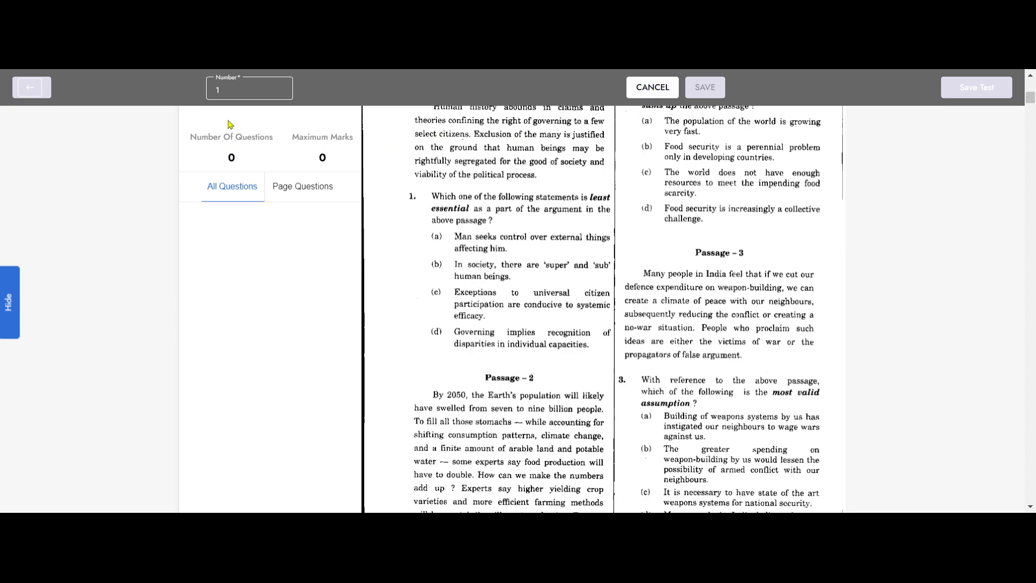
pyautogui.scroll(-1, 437, 194)
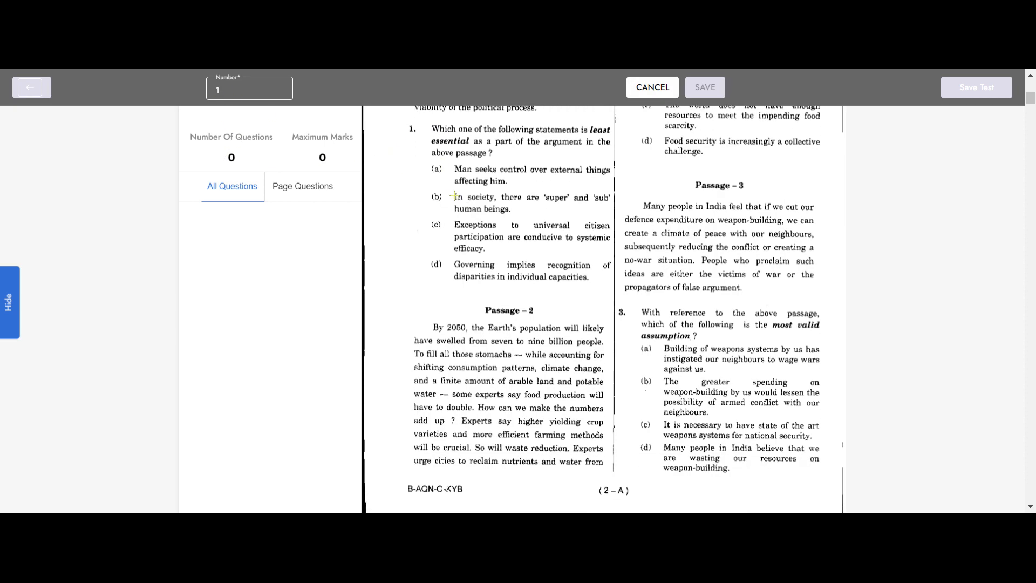
pyautogui.click(436, 169)
pyautogui.click(436, 197)
pyautogui.click(436, 225)
pyautogui.click(437, 264)
pyautogui.click(438, 229)
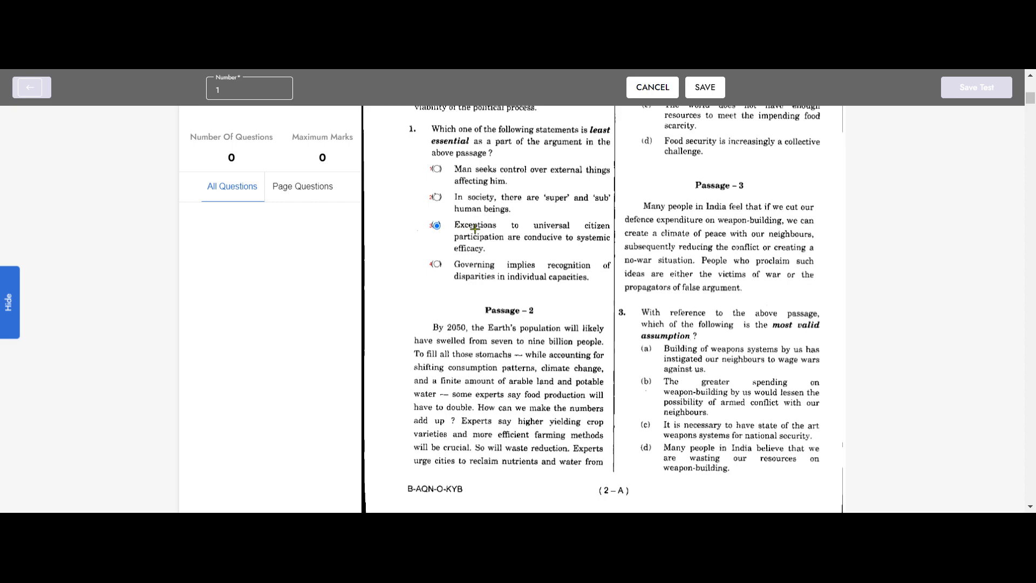
pyautogui.click(705, 88)
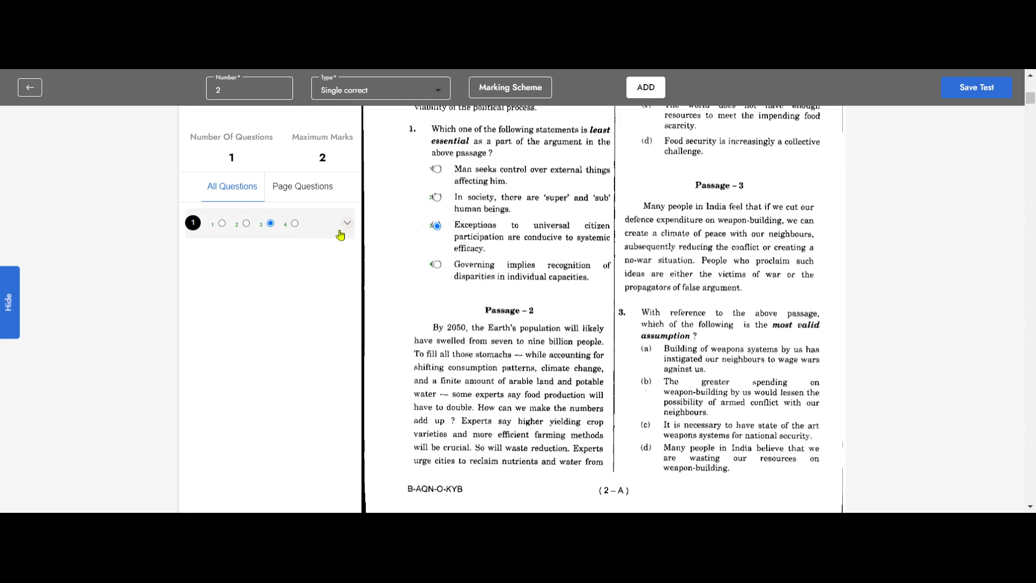
pyautogui.click(342, 229)
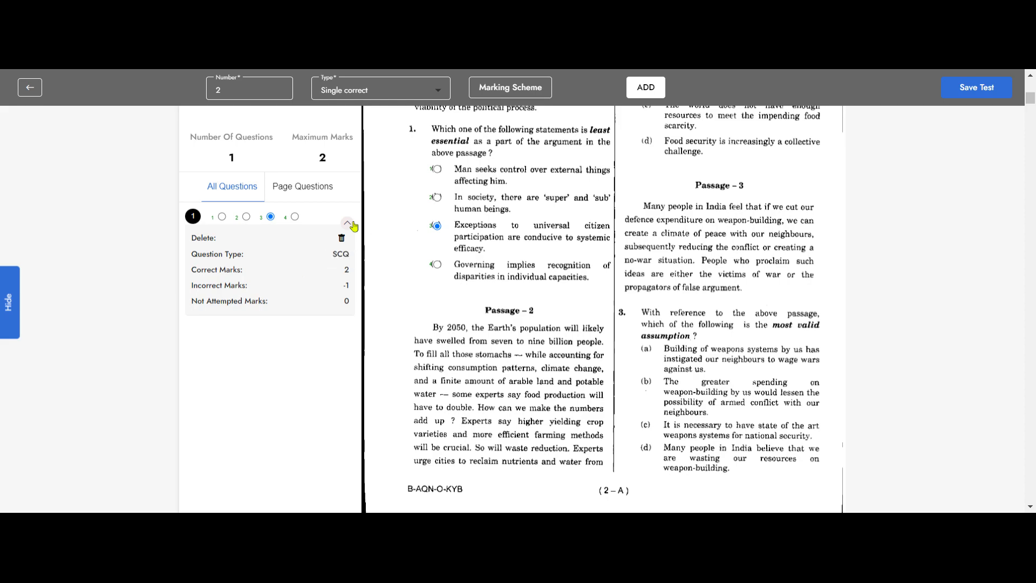
pyautogui.click(352, 225)
# - Add question 2 with answer markers on options (a) to (d), set (d) as correct, and save it
pyautogui.click(646, 87)
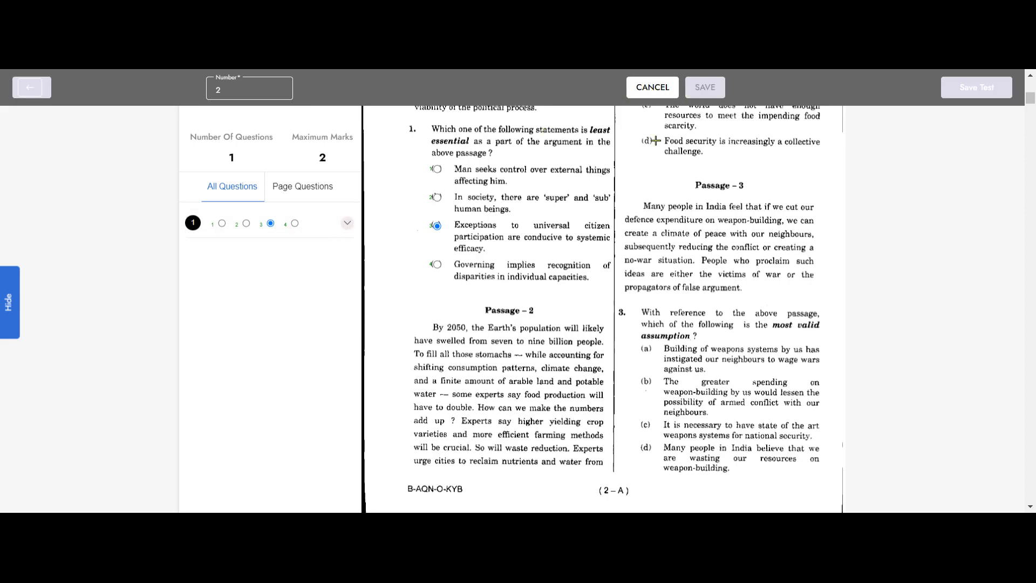
pyautogui.scroll(-3, 621, 214)
pyautogui.scroll(7, 649, 224)
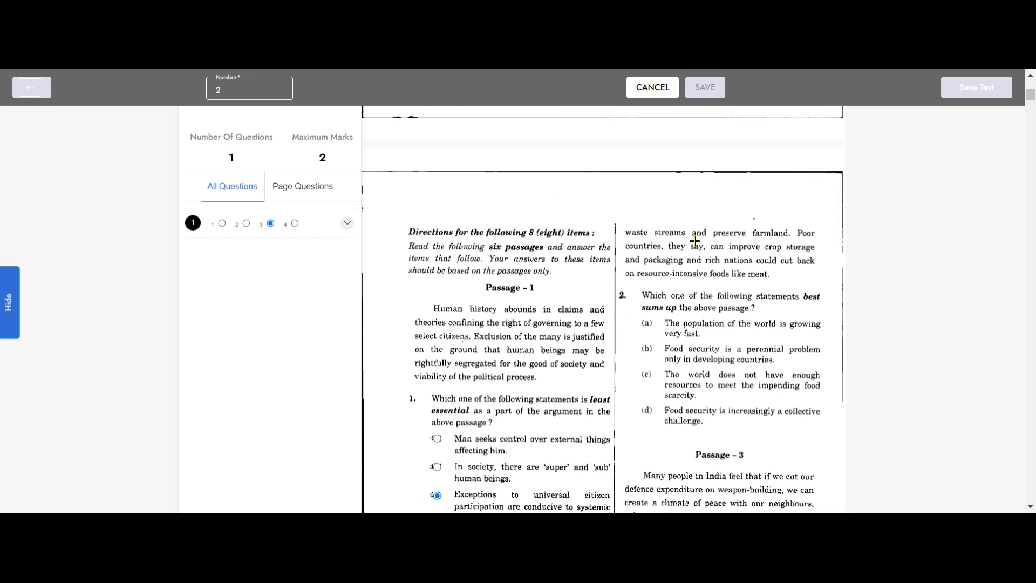
pyautogui.click(647, 322)
pyautogui.click(646, 348)
pyautogui.click(646, 374)
pyautogui.click(646, 411)
pyautogui.click(647, 413)
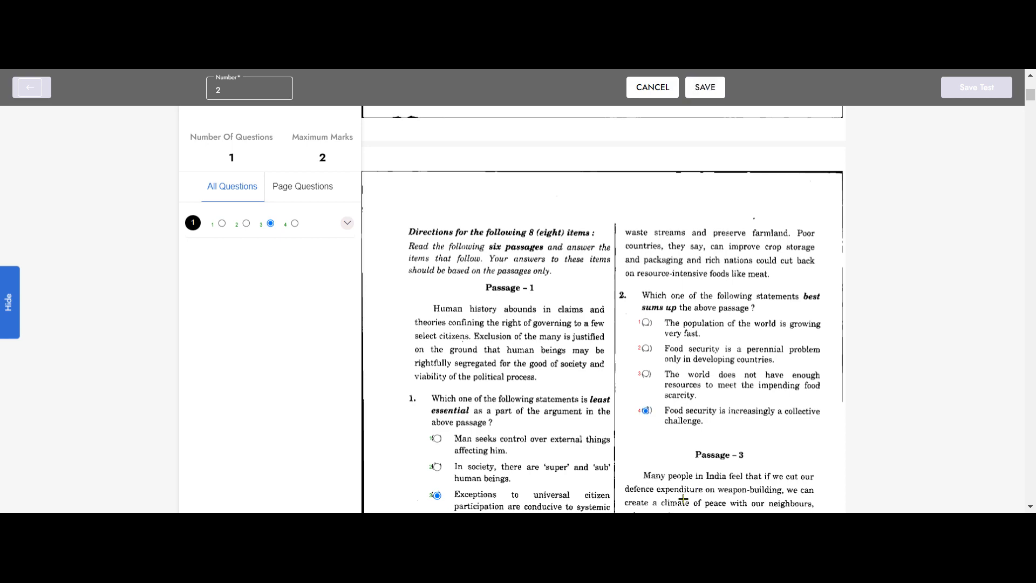
pyautogui.click(705, 88)
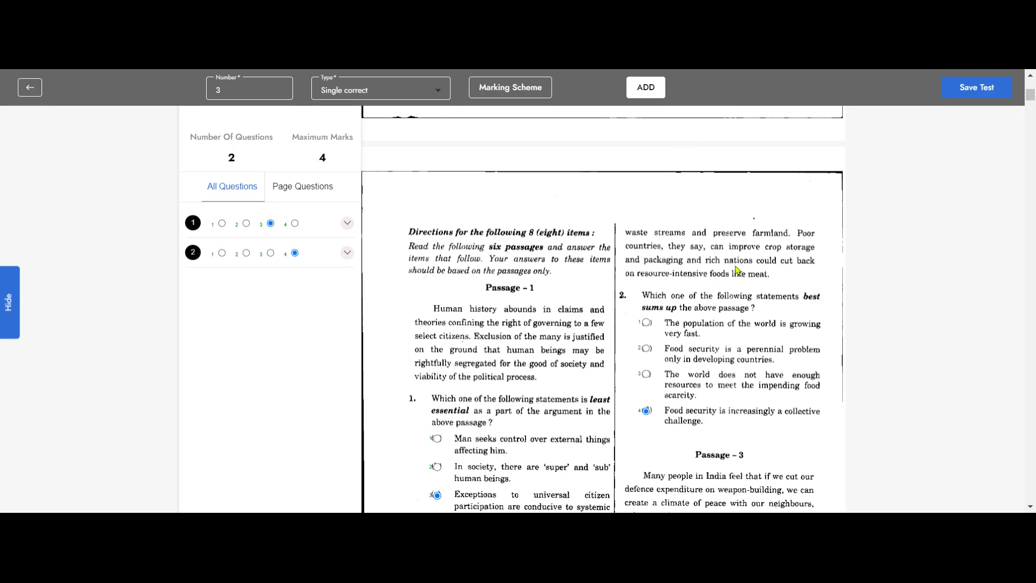
# - View the saved details of question 2 in the question list
pyautogui.scroll(-1, 675, 283)
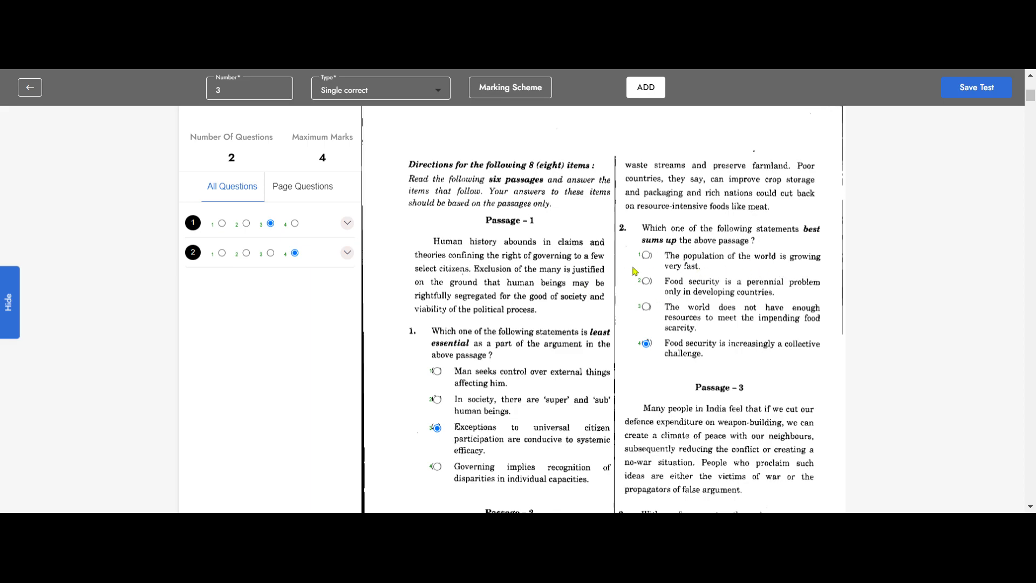
pyautogui.scroll(-1, 635, 270)
pyautogui.scroll(-2, 764, 268)
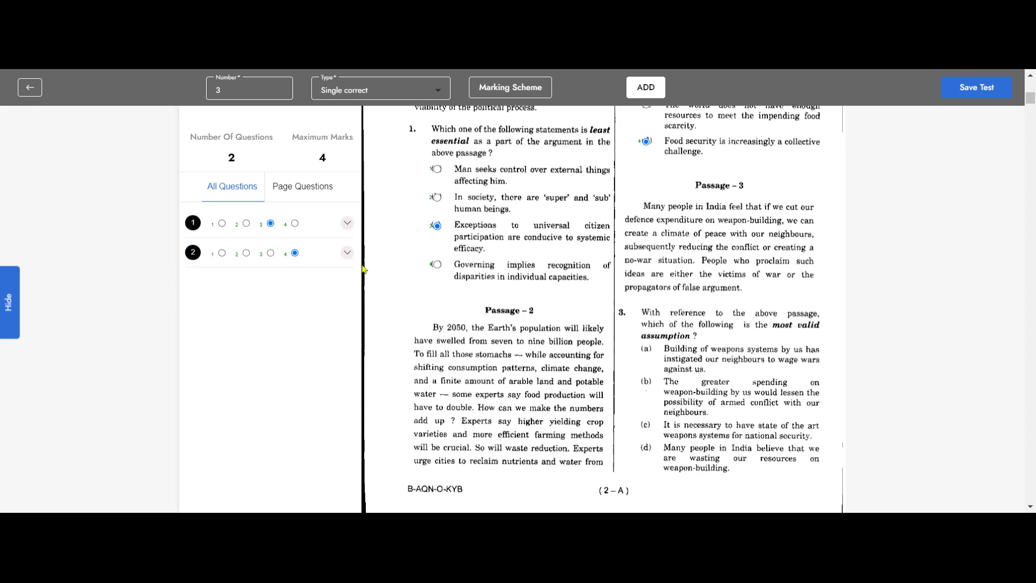
pyautogui.click(345, 254)
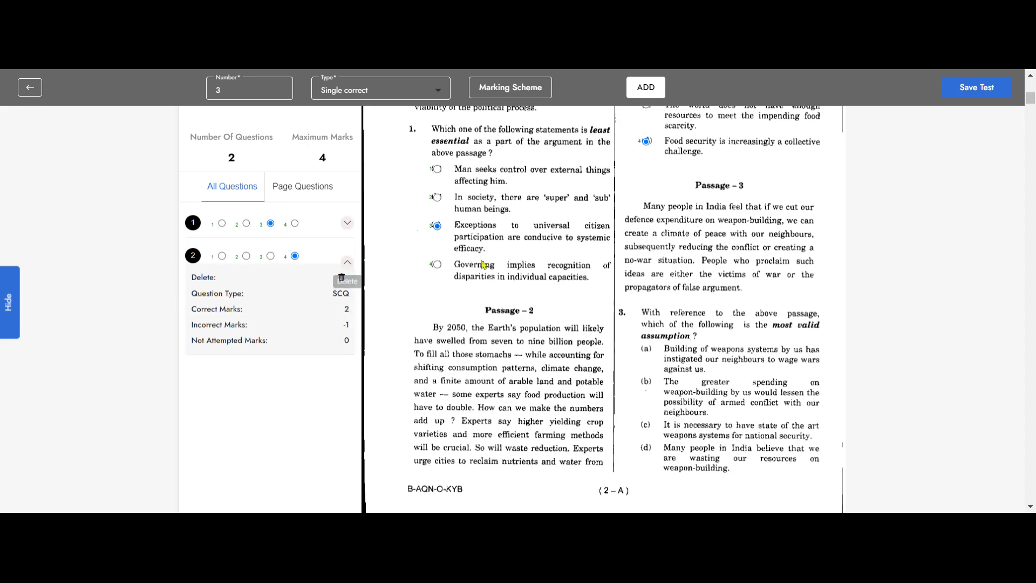
# - Start saving the test with the title "Mock Test" and a duration of 180 minutes
pyautogui.click(964, 92)
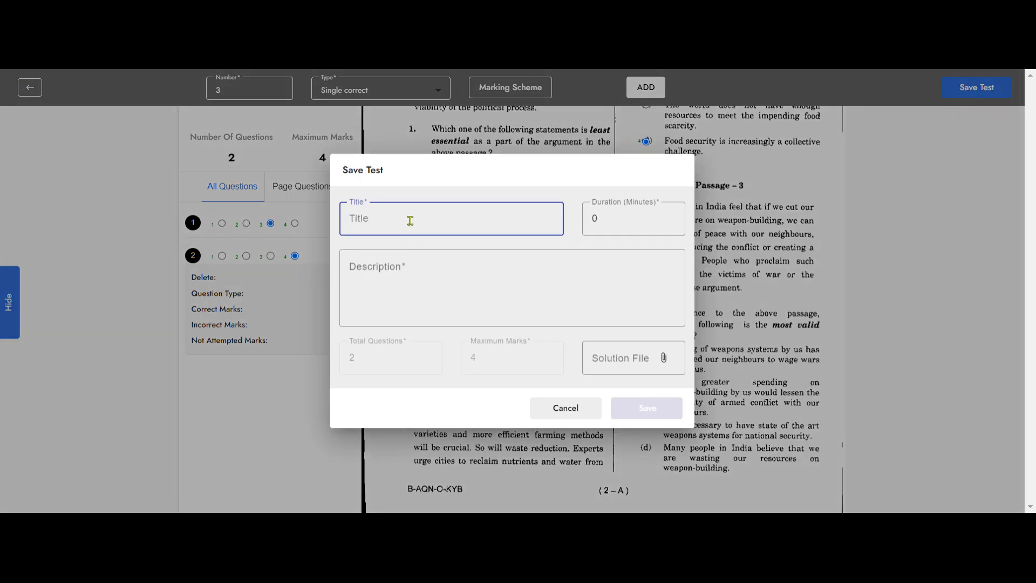
pyautogui.write('Mock Test')
pyautogui.click(612, 223)
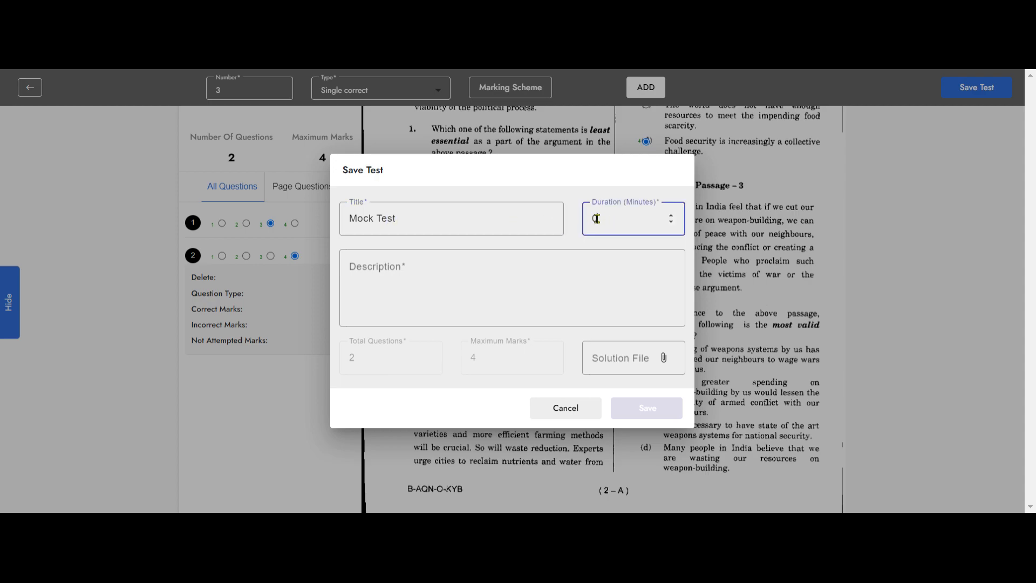
pyautogui.doubleClick(596, 218)
pyautogui.write('180')
# - Copy the title "Mock Test" into the description, attach the Paper-II (2) solution file, and save the test
pyautogui.moveTo(550, 220); pyautogui.dragTo(294, 220)
pyautogui.hotkey('ctrl', 'c')
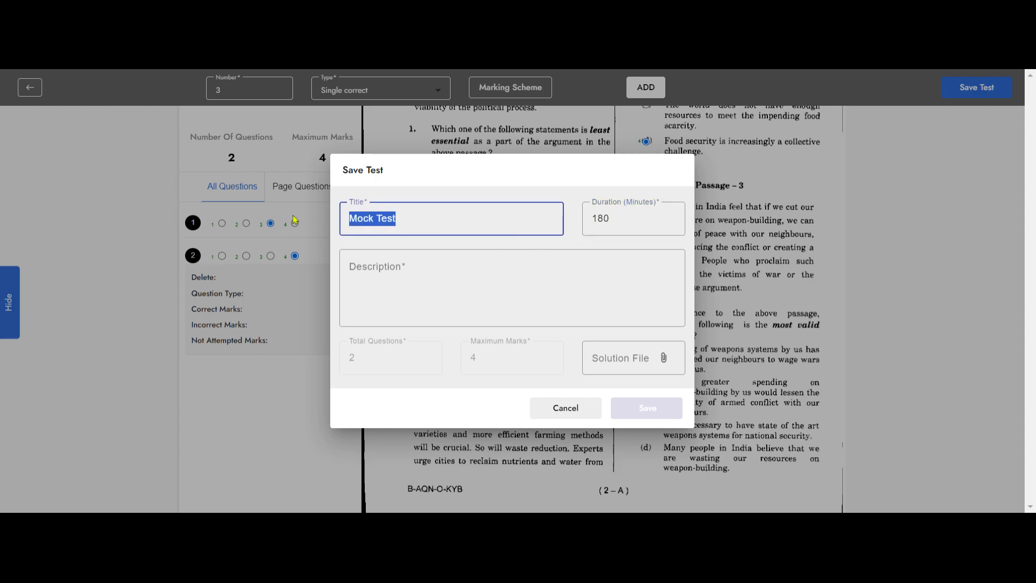
pyautogui.click(432, 271)
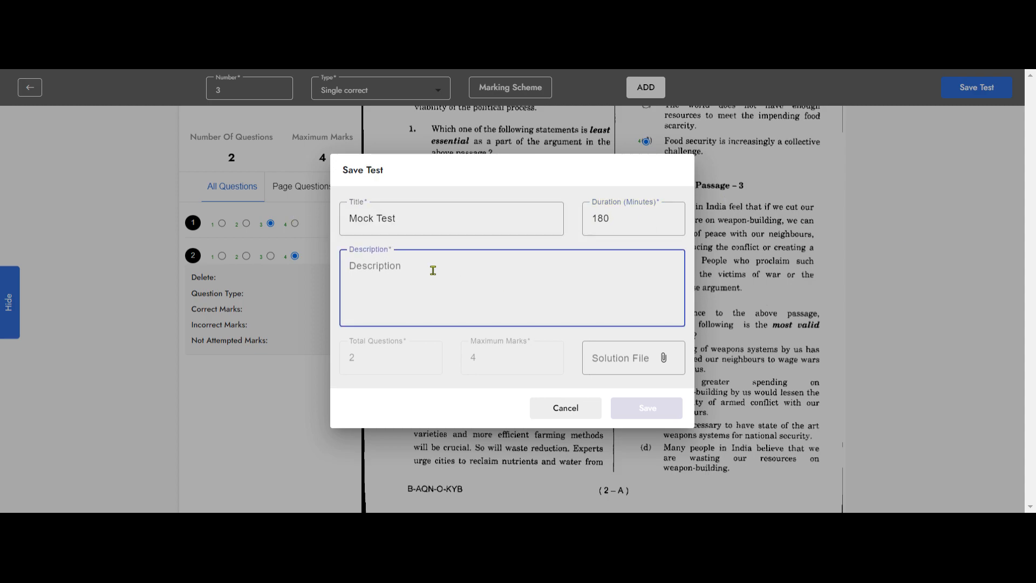
pyautogui.hotkey('ctrl', 'v')
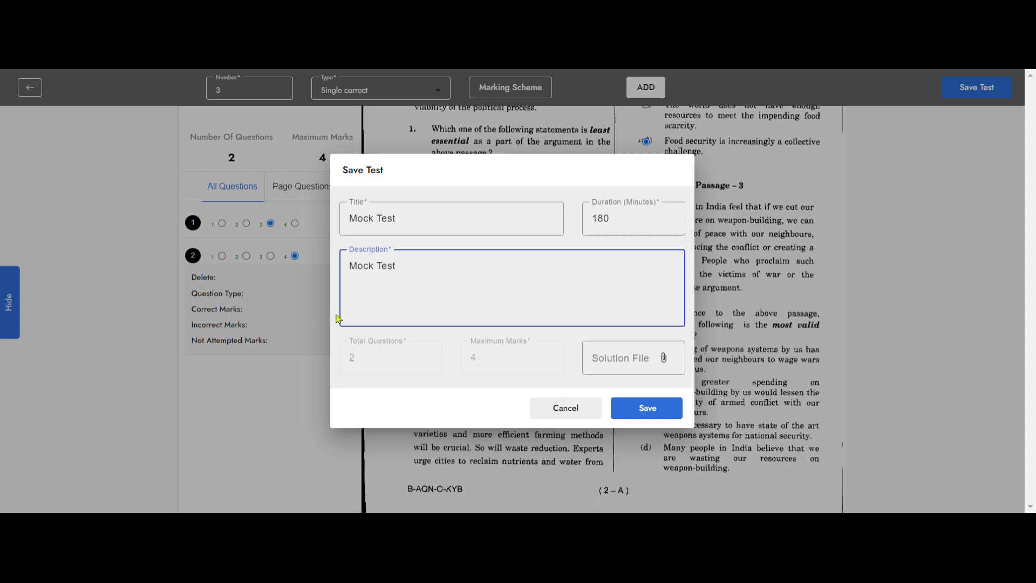
pyautogui.click(663, 359)
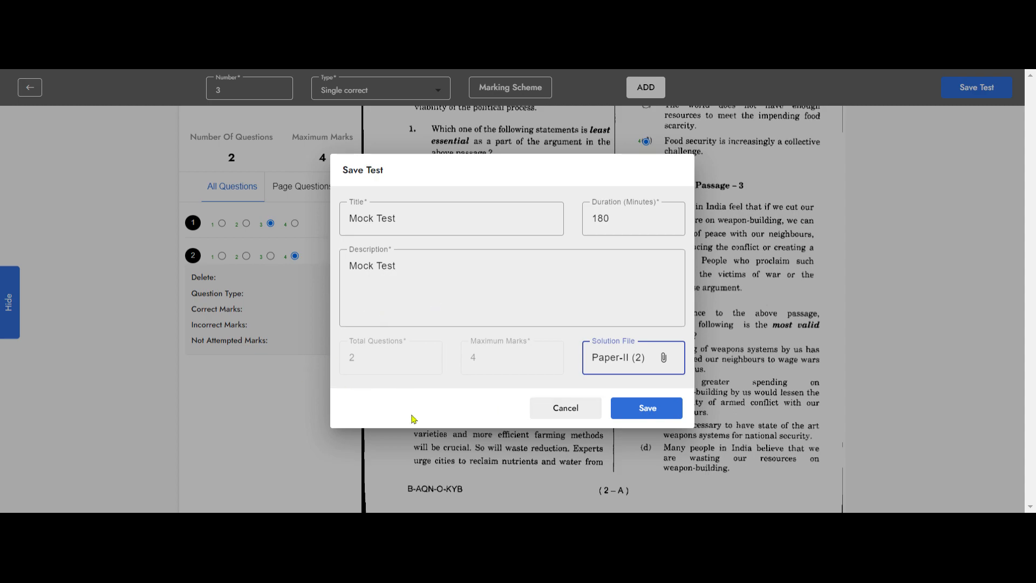
pyautogui.click(647, 411)
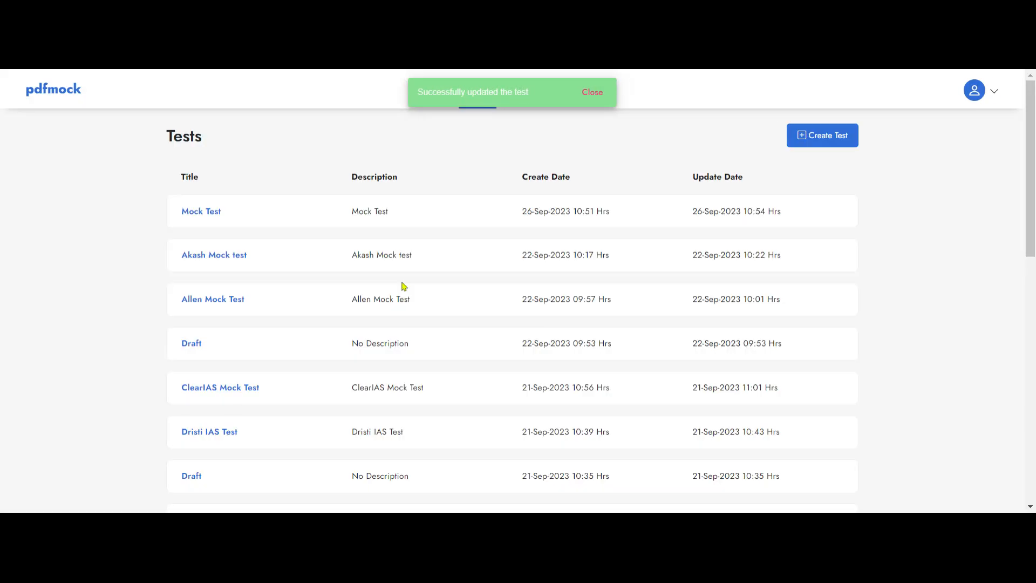
# - Expand the details of the new Mock Test and view its sharing form without sharing the test
pyautogui.click(190, 213)
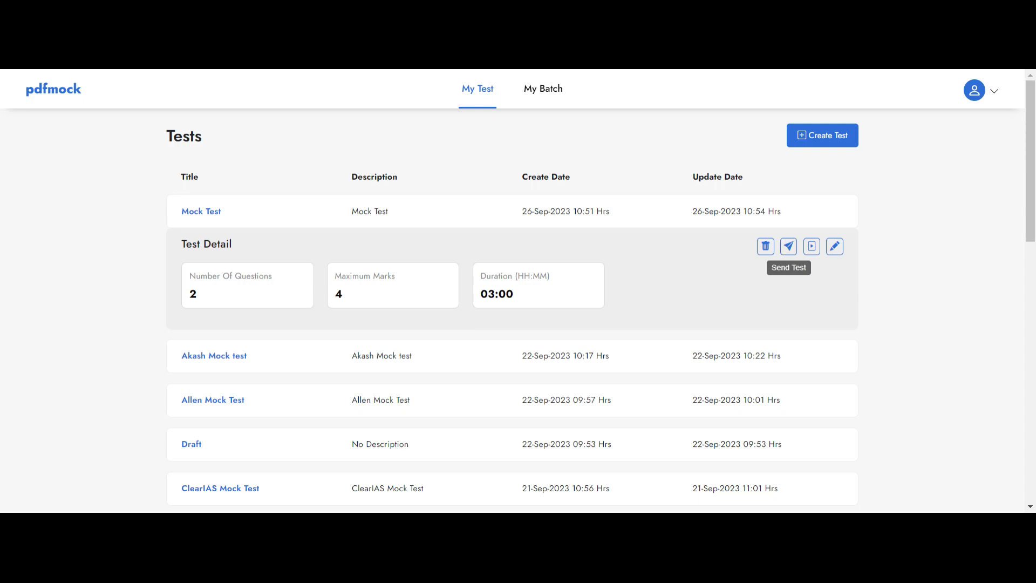
pyautogui.click(788, 249)
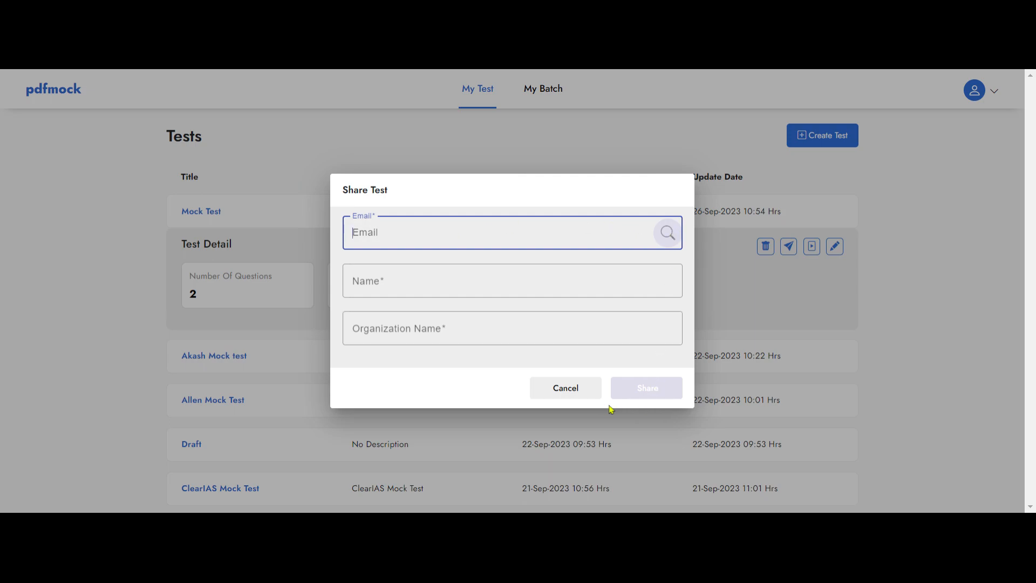
pyautogui.click(565, 395)
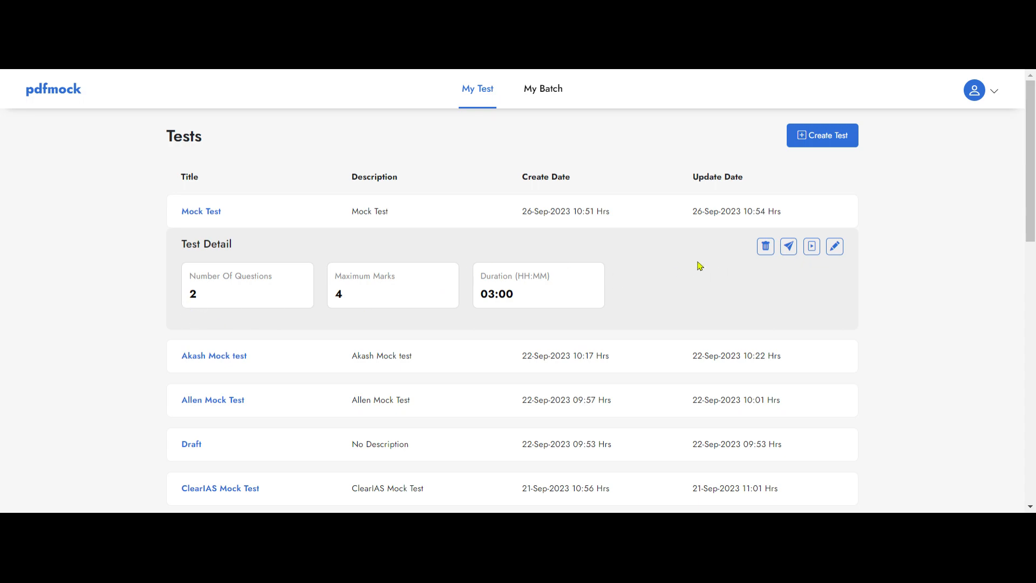
# - Set up a Closed Ended schedule for the Mock Test and select the NEET Fresher and NEET Non Fresher student batches
pyautogui.click(812, 251)
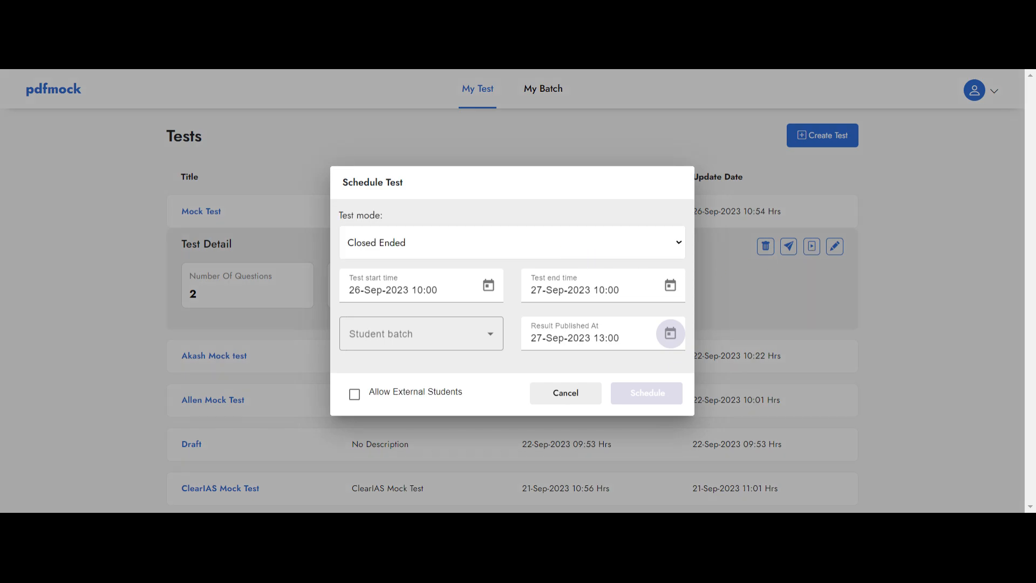
pyautogui.click(556, 252)
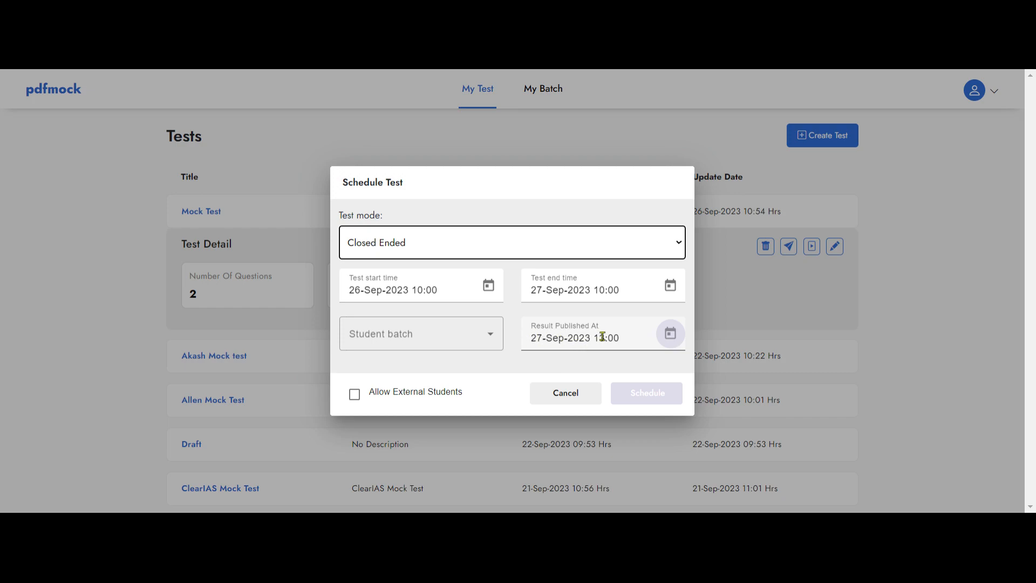
pyautogui.click(491, 337)
pyautogui.click(437, 378)
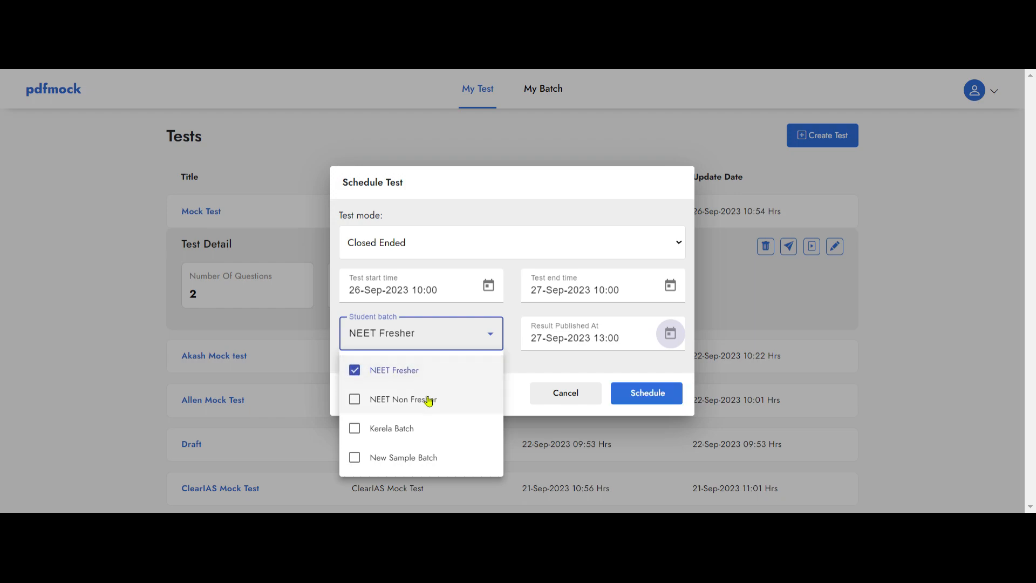
pyautogui.click(428, 399)
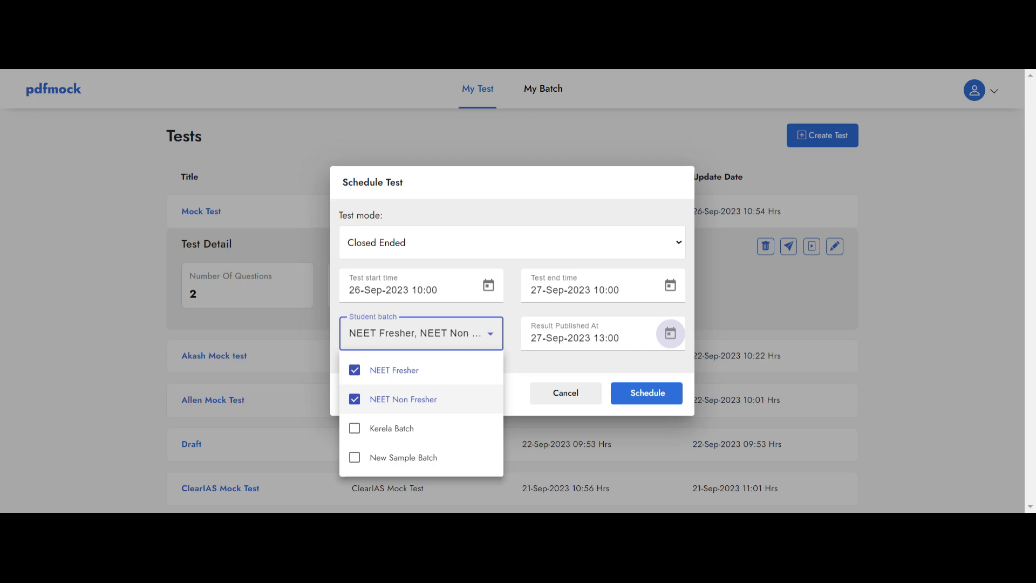
pyautogui.click(535, 115)
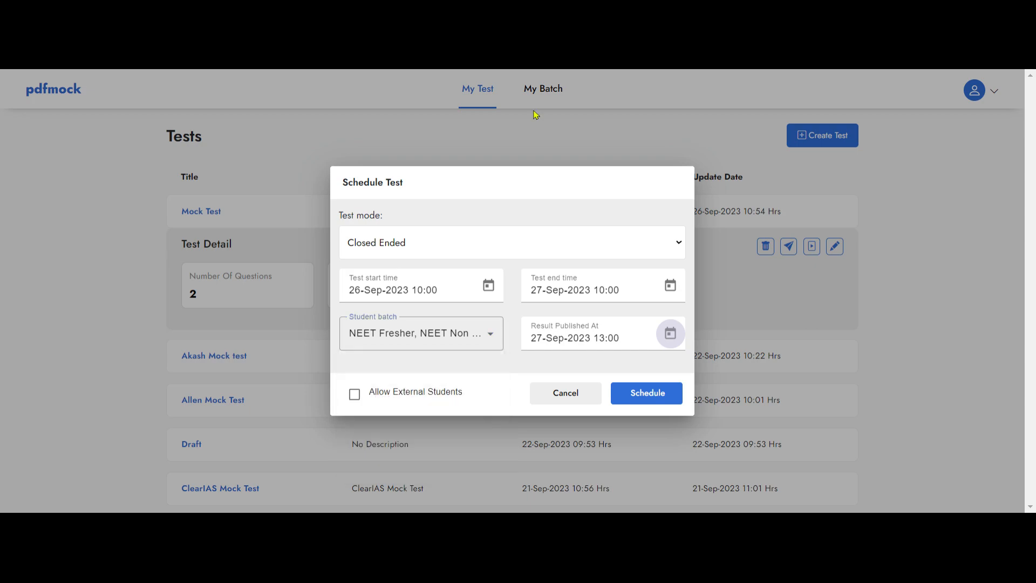
# - Recheck the selected student batches and schedule the test without allowing external students
pyautogui.click(354, 399)
pyautogui.click(354, 400)
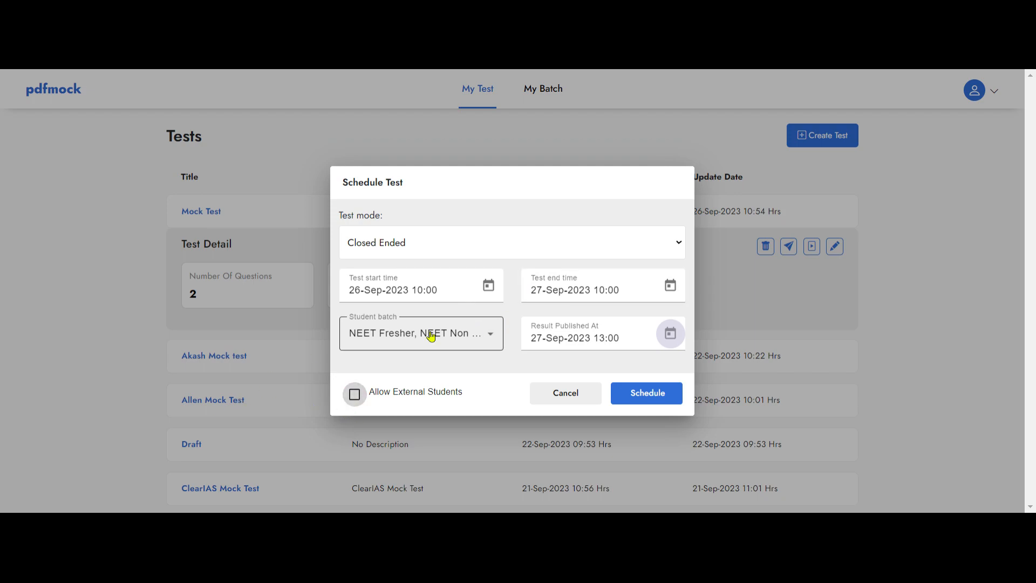
pyautogui.click(491, 334)
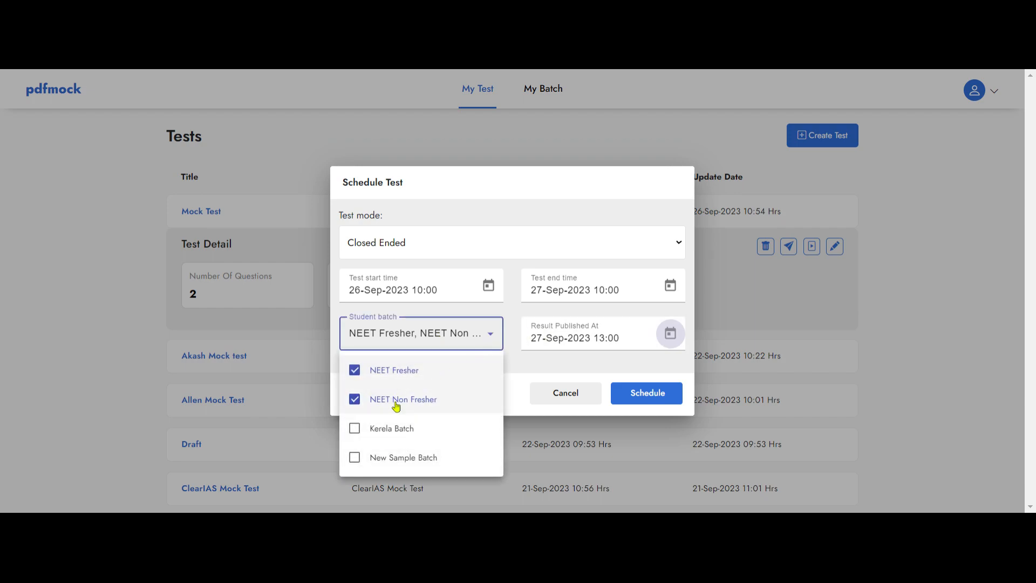
pyautogui.click(81, 360)
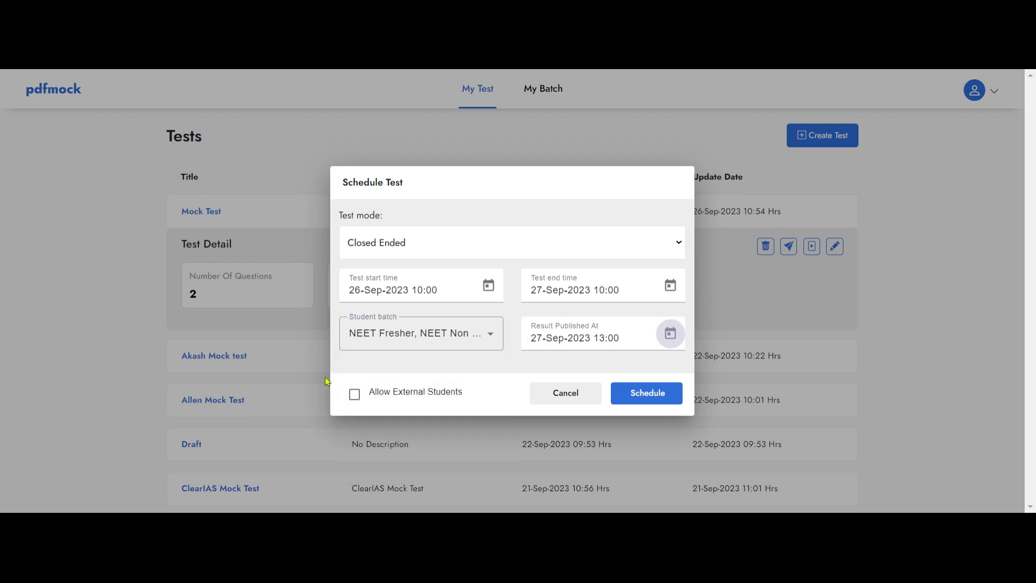
pyautogui.click(635, 395)
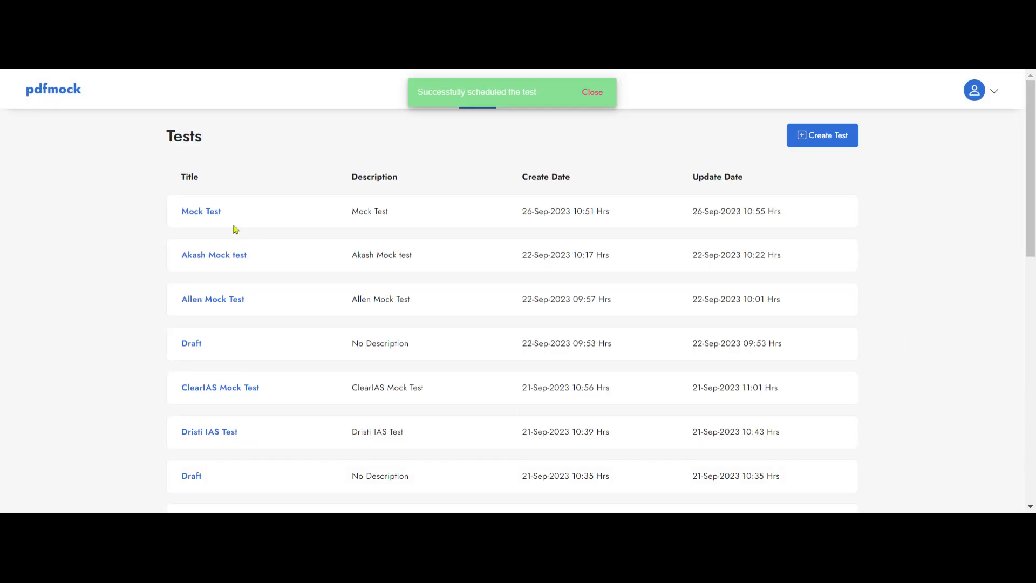
# - Expand the scheduled Mock Test and view its schedule details, including the batches, test URL and QR code
pyautogui.click(205, 212)
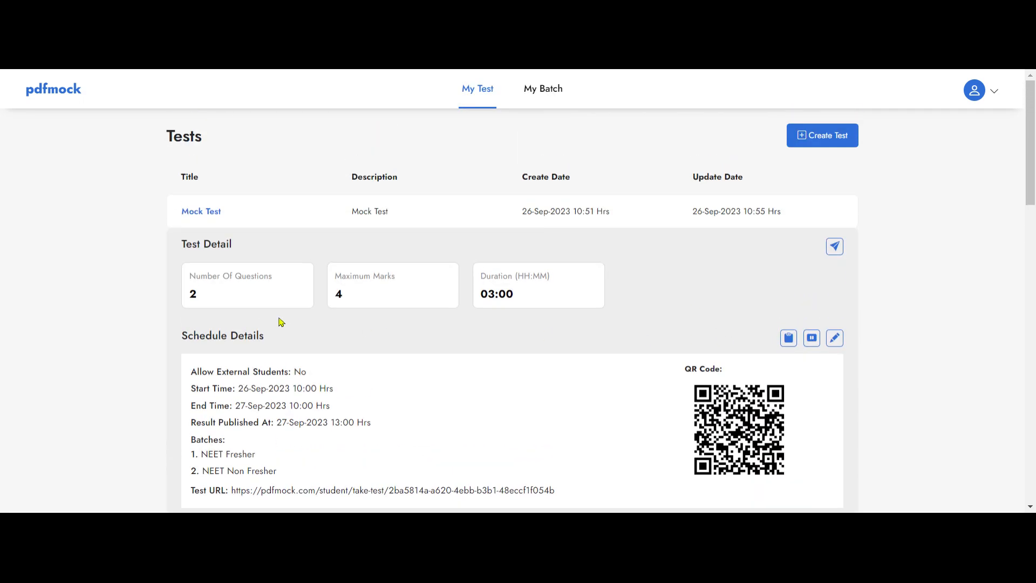
pyautogui.scroll(-1, 504, 351)
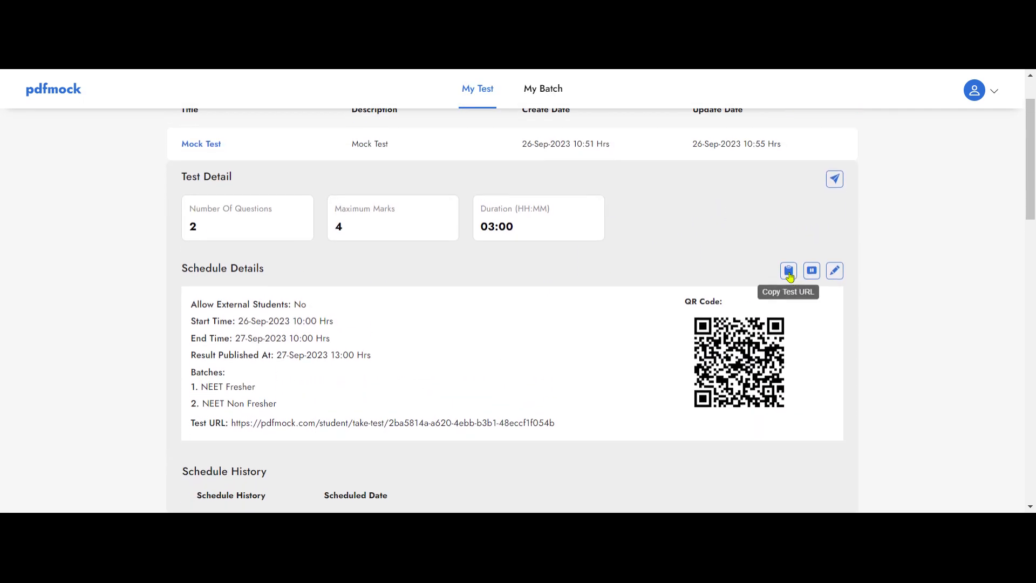